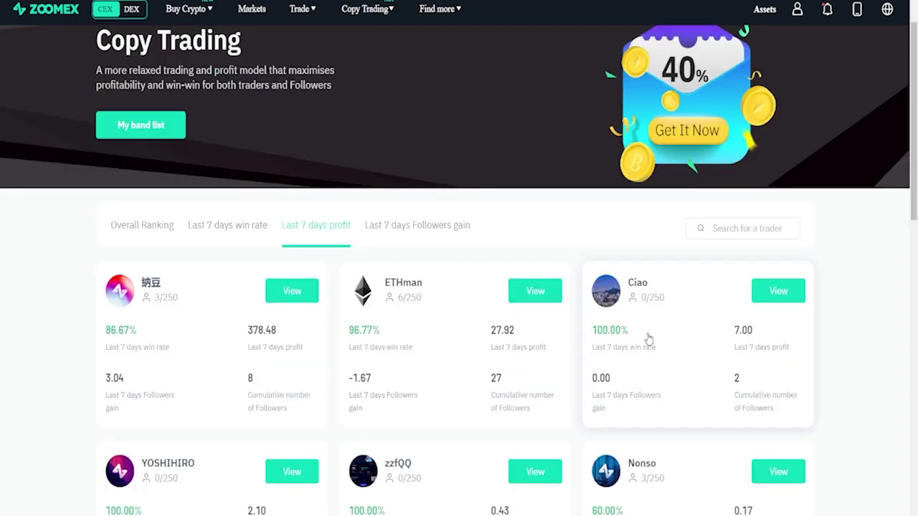
# - Open the details of the trader with the Ethereum logo in the seven-day profit ranking and review their performance charts and contracts
pyautogui.scroll(-1, 820, 337)
pyautogui.scroll(-2, 820, 336)
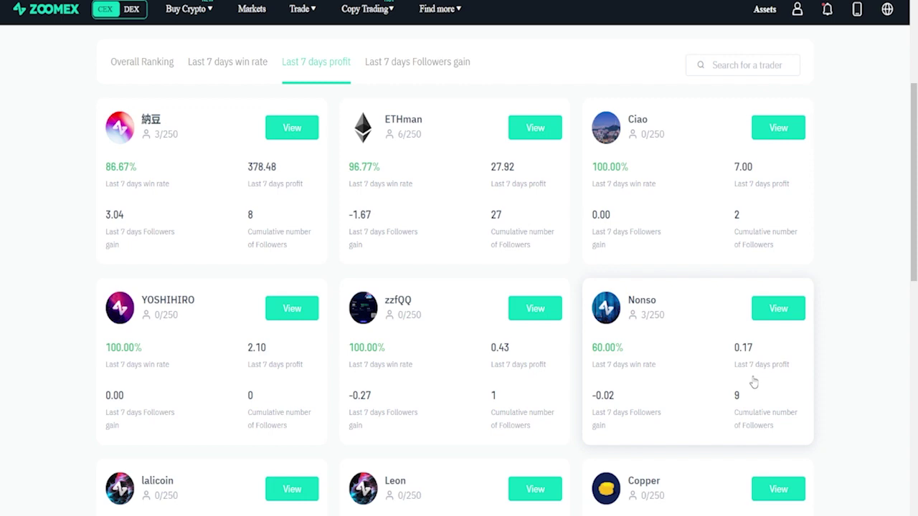
pyautogui.scroll(3, 742, 381)
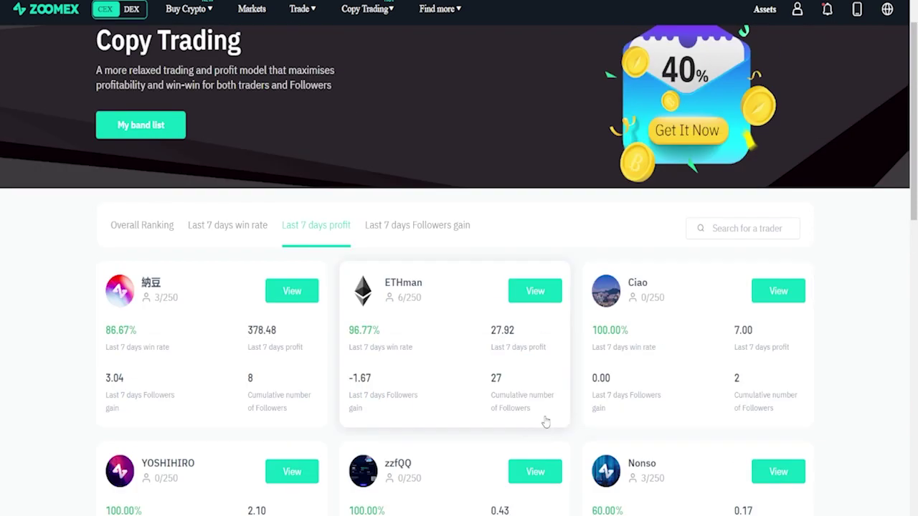
pyautogui.scroll(-2, 769, 320)
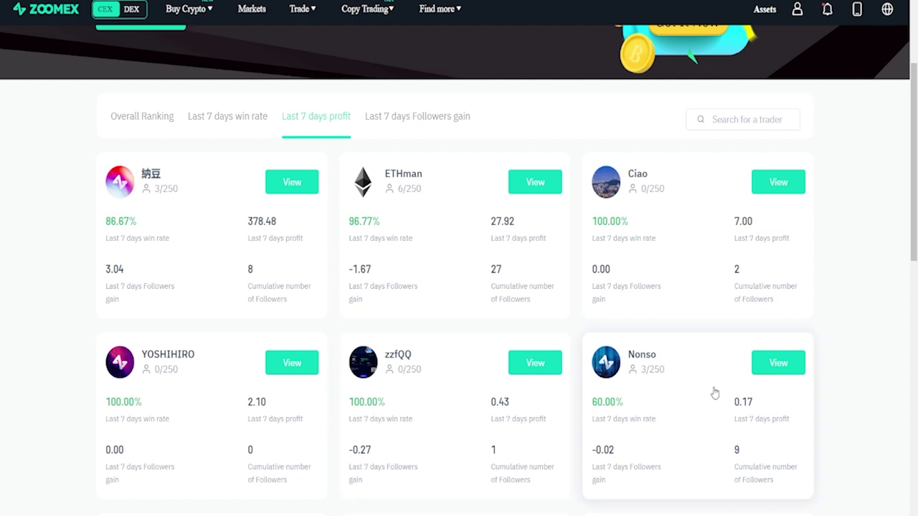
pyautogui.click(514, 238)
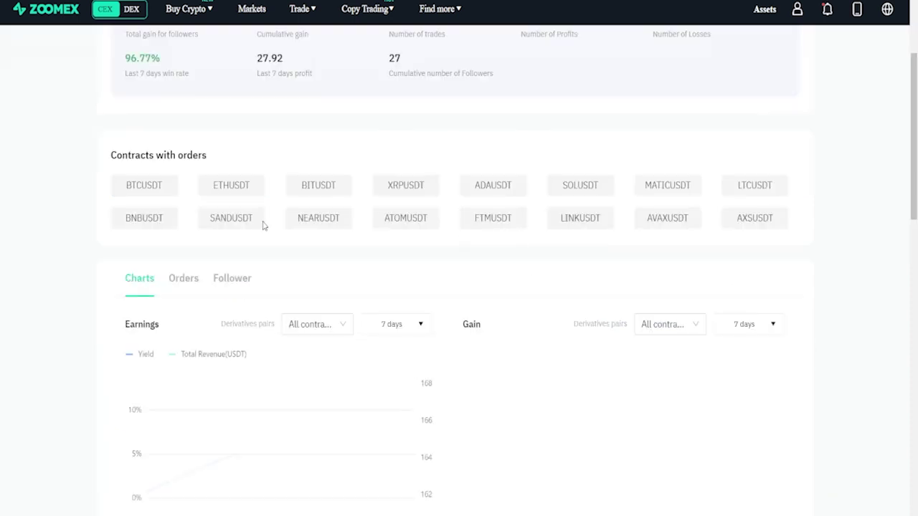
pyautogui.scroll(-5, 906, 400)
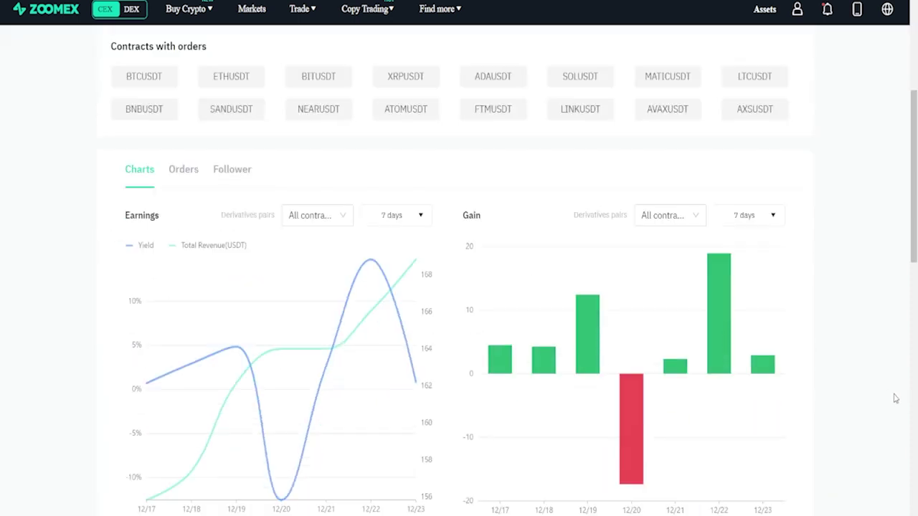
pyautogui.scroll(-1, 871, 387)
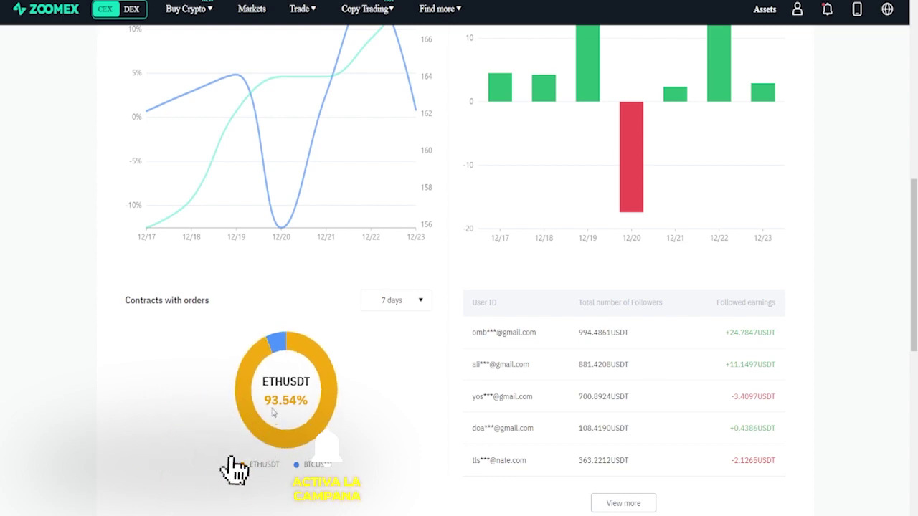
pyautogui.scroll(5, 437, 445)
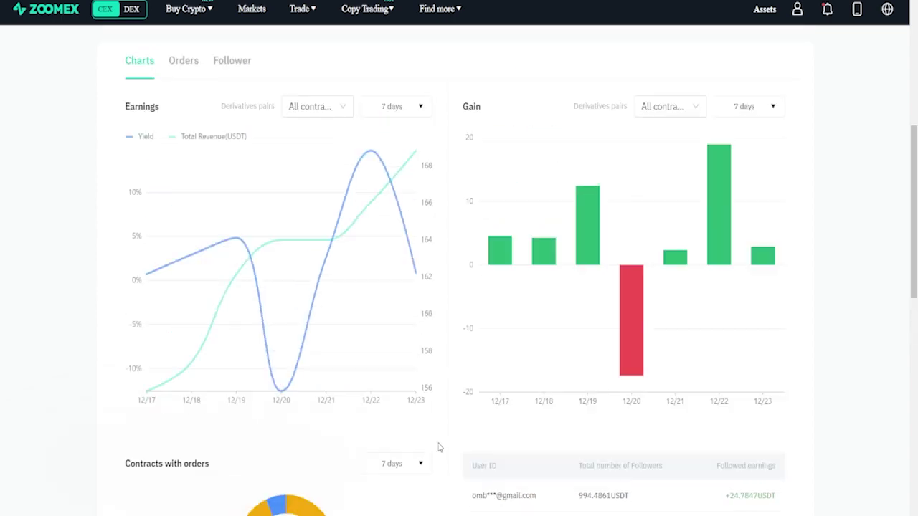
pyautogui.scroll(2, 888, 406)
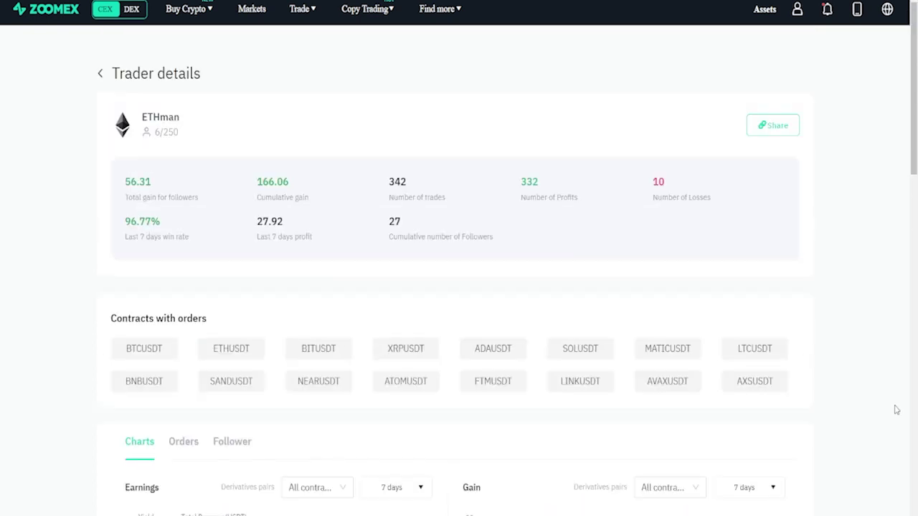
# - Start following this trader and accept the copy trading user agreement
pyautogui.hotkey('ctrl', '-')
pyautogui.hotkey('ctrl', '-')
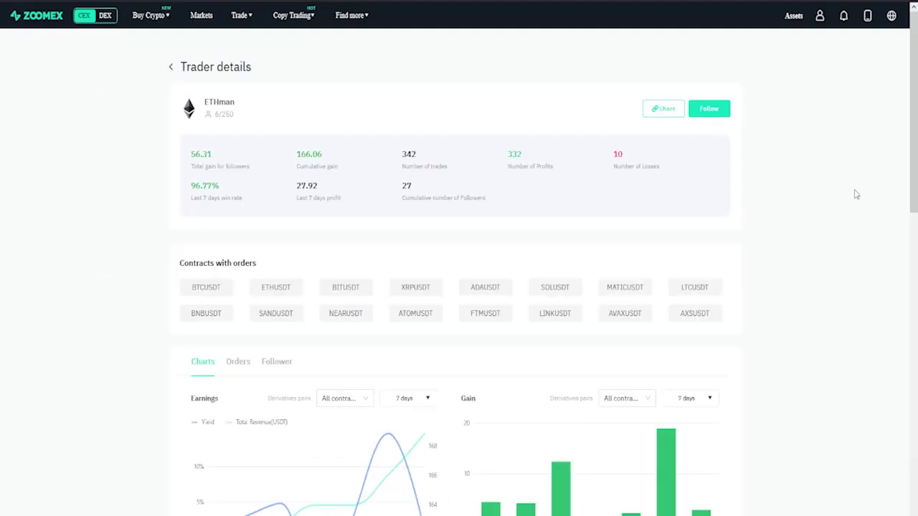
pyautogui.click(710, 113)
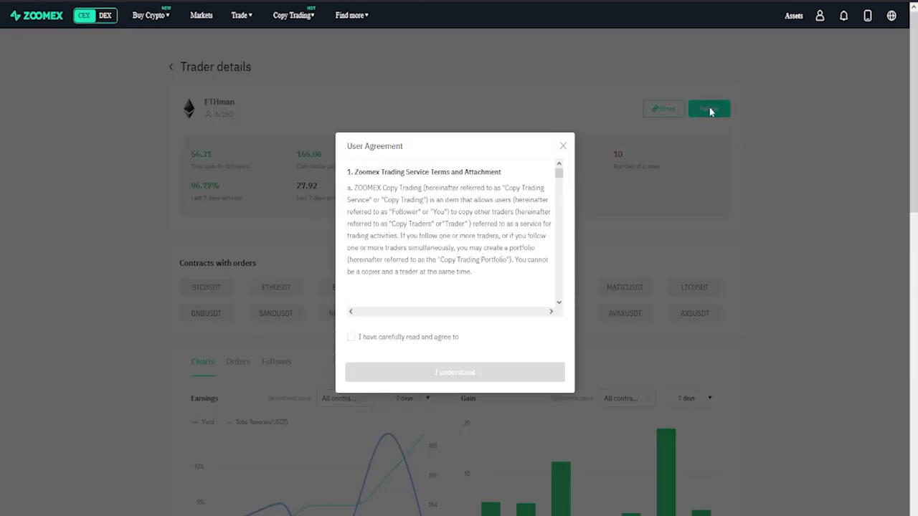
pyautogui.click(351, 337)
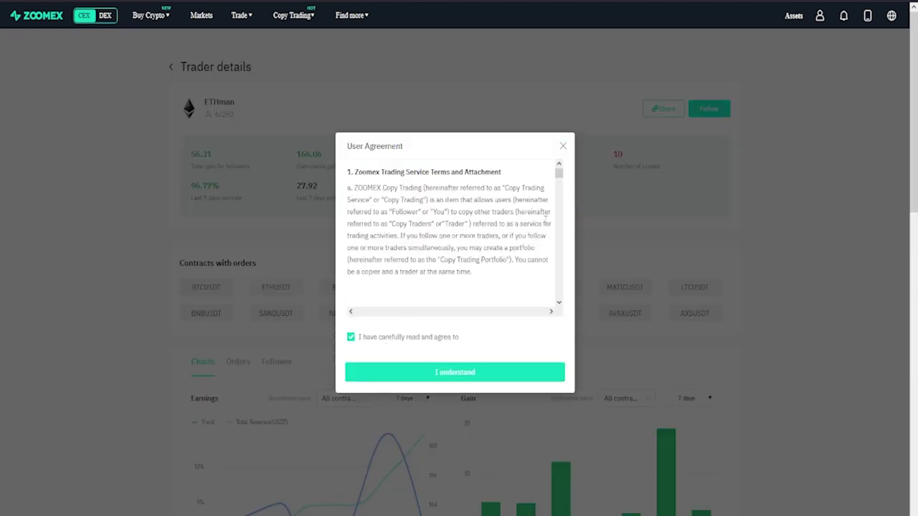
pyautogui.click(495, 374)
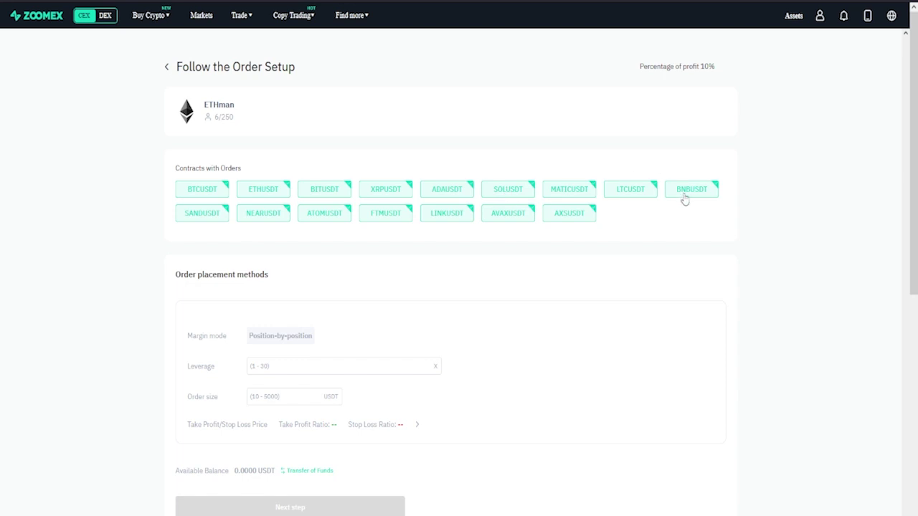
# - Deselect every contract in the follow order setup except ETHUSDT
pyautogui.scroll(-3, 666, 318)
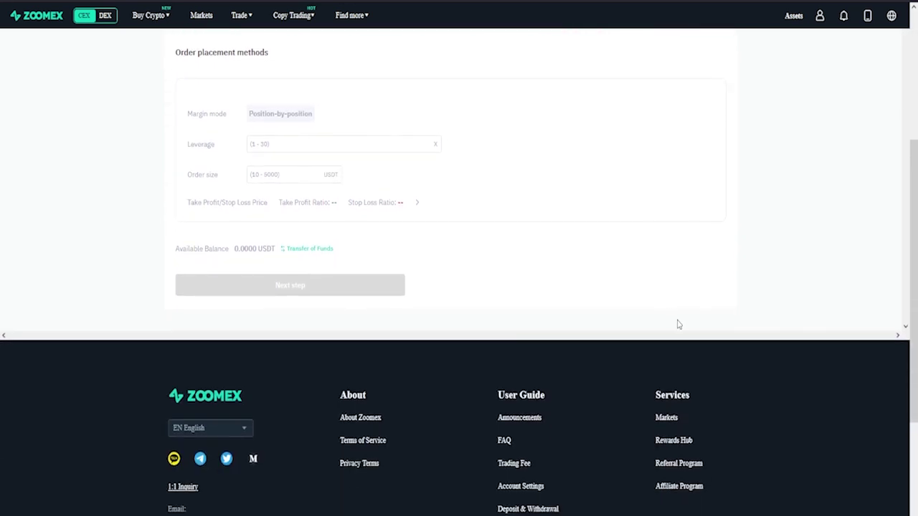
pyautogui.scroll(3, 679, 324)
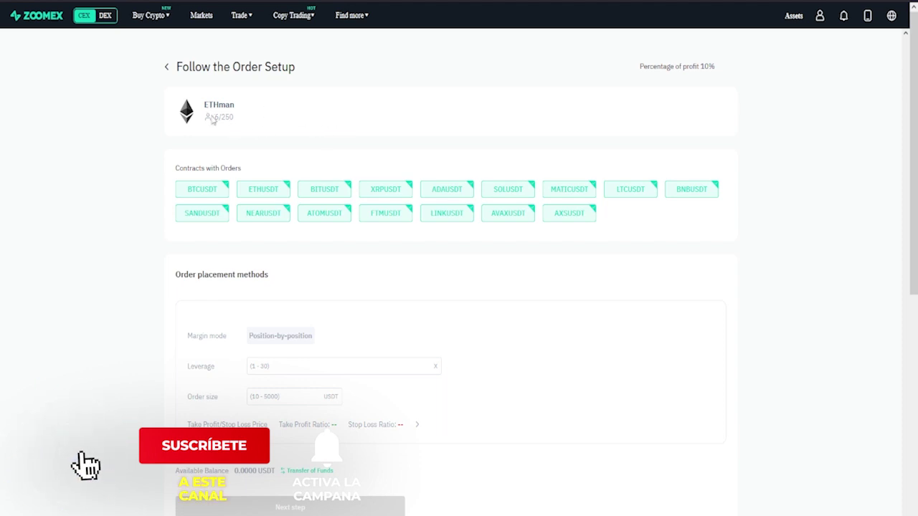
pyautogui.click(203, 194)
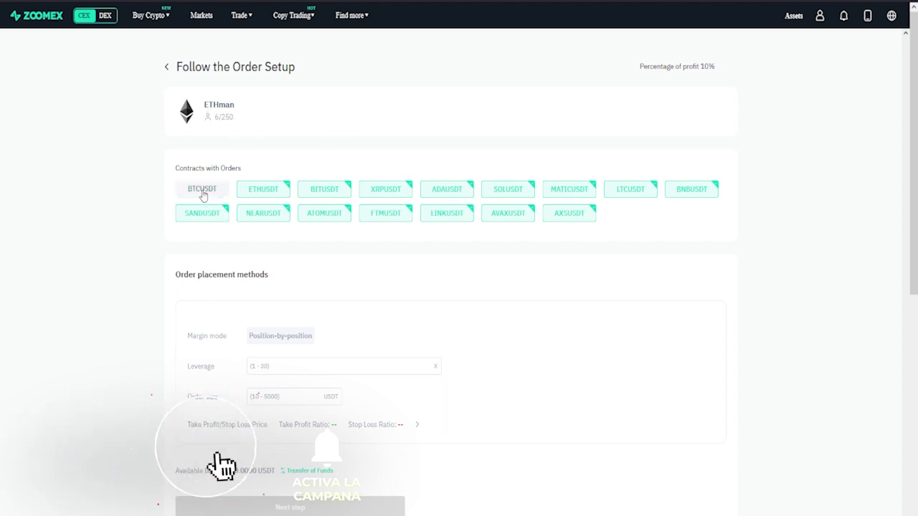
pyautogui.click(208, 213)
pyautogui.click(261, 213)
pyautogui.click(315, 215)
pyautogui.click(333, 191)
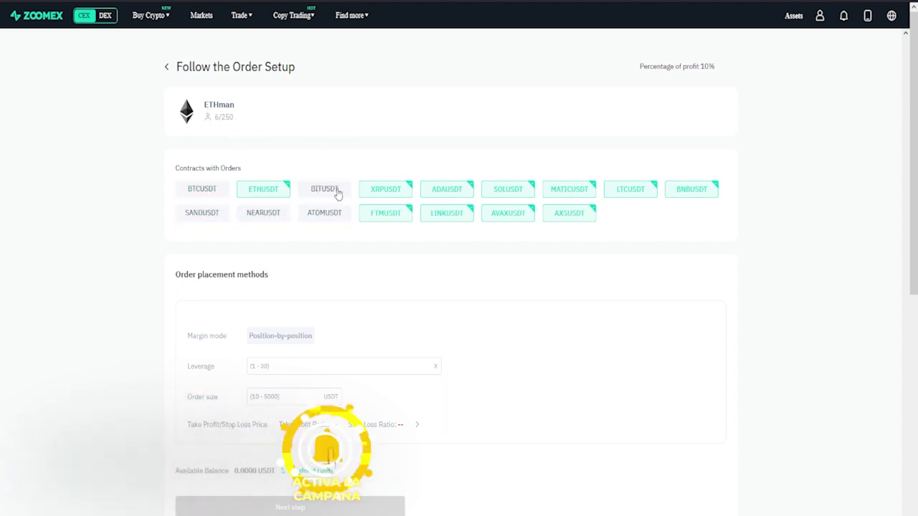
pyautogui.click(385, 192)
pyautogui.click(434, 195)
pyautogui.click(508, 195)
pyautogui.click(566, 192)
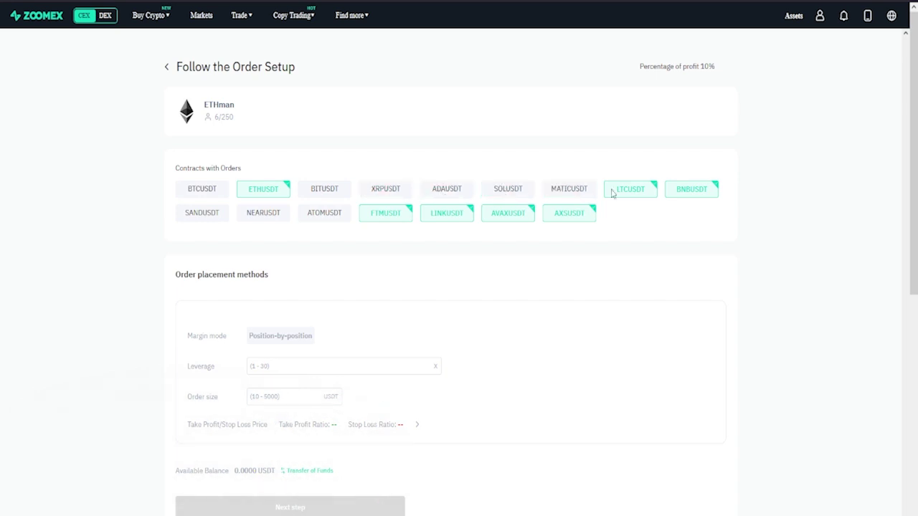
pyautogui.click(616, 193)
pyautogui.click(698, 191)
pyautogui.click(584, 216)
pyautogui.click(514, 221)
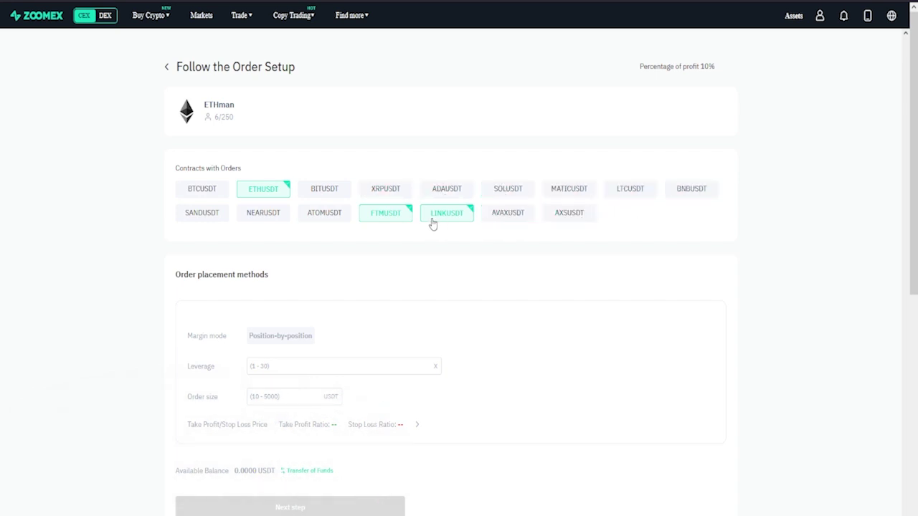
pyautogui.click(432, 222)
pyautogui.click(401, 220)
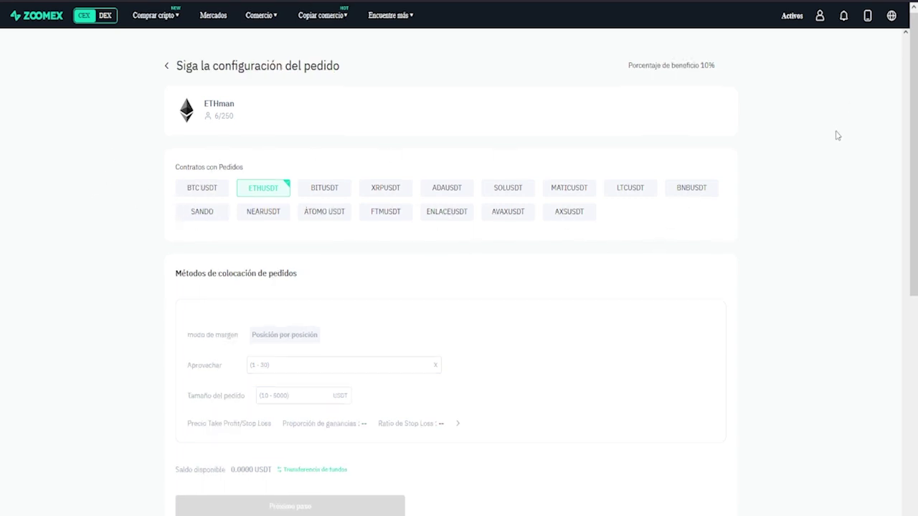
# - Set the leverage to 2x and the order size to 10 USDT for the copied orders
pyautogui.scroll(-2, 836, 136)
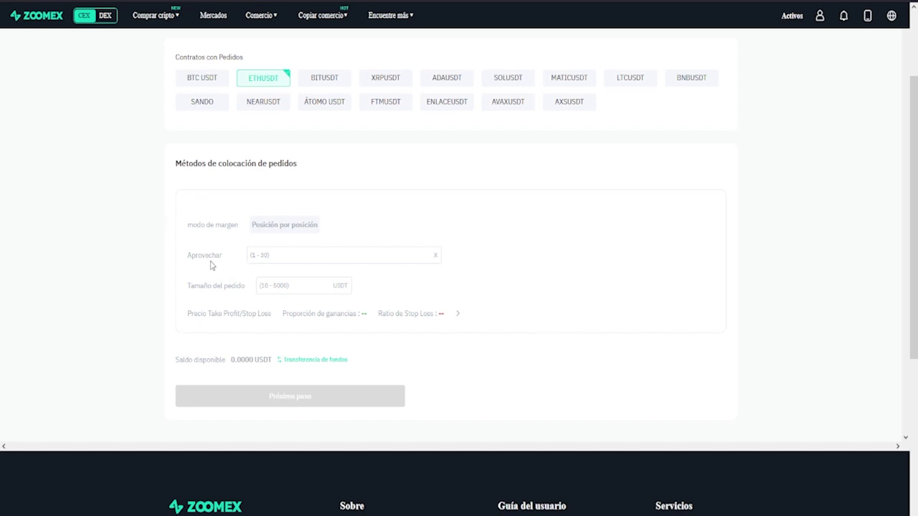
pyautogui.moveTo(188, 256); pyautogui.dragTo(235, 262)
pyautogui.click(320, 254)
pyautogui.write('2')
pyautogui.click(290, 285)
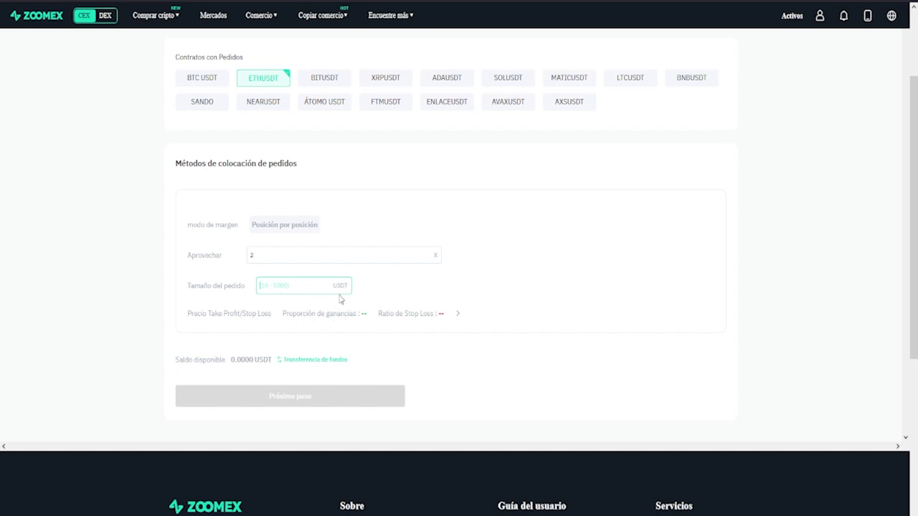
pyautogui.write('0')
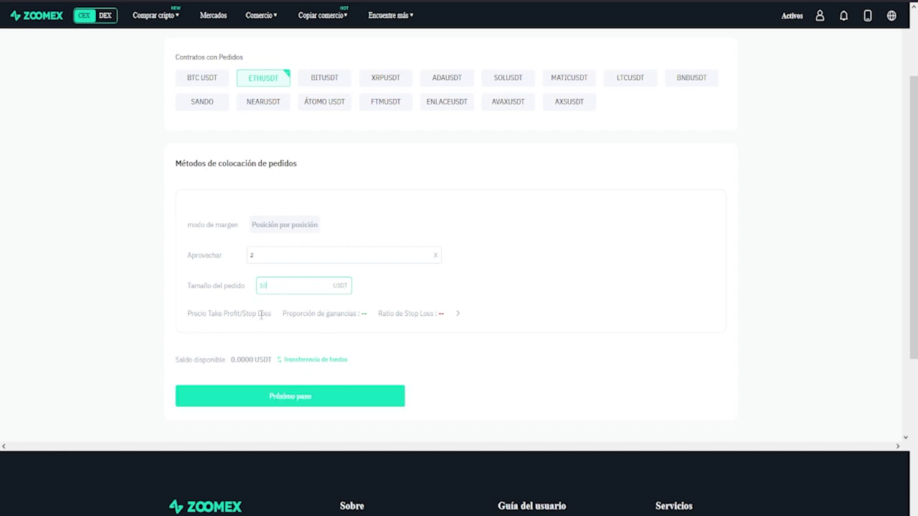
# - Set the take profit ratio to 10% and the stop loss ratio to 10% for the copied orders
pyautogui.click(335, 316)
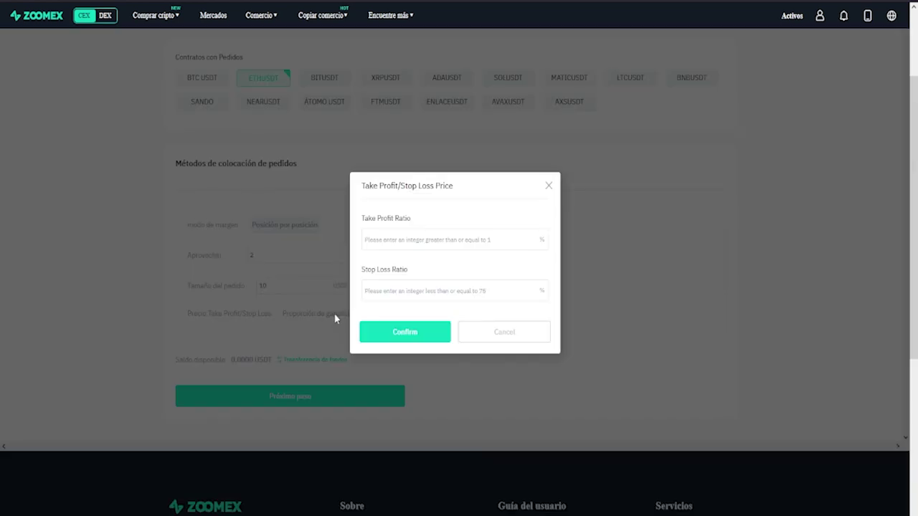
pyautogui.click(424, 241)
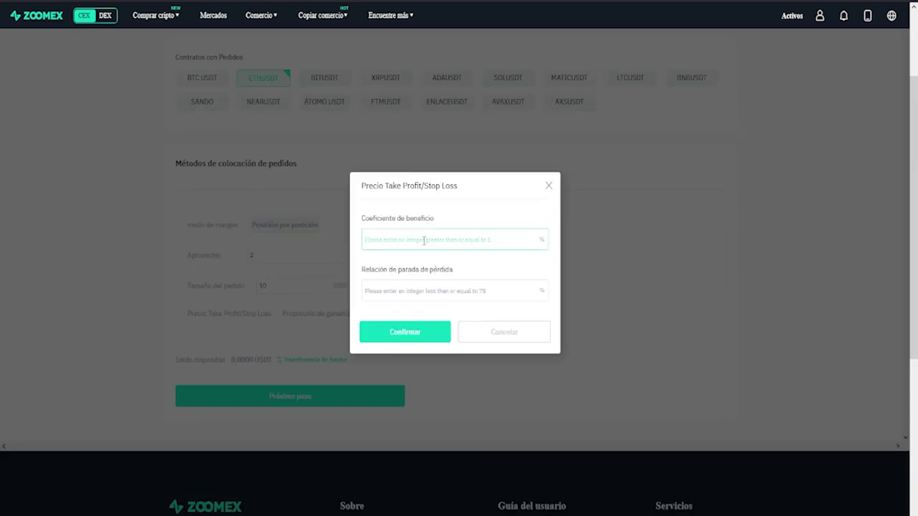
pyautogui.write('10')
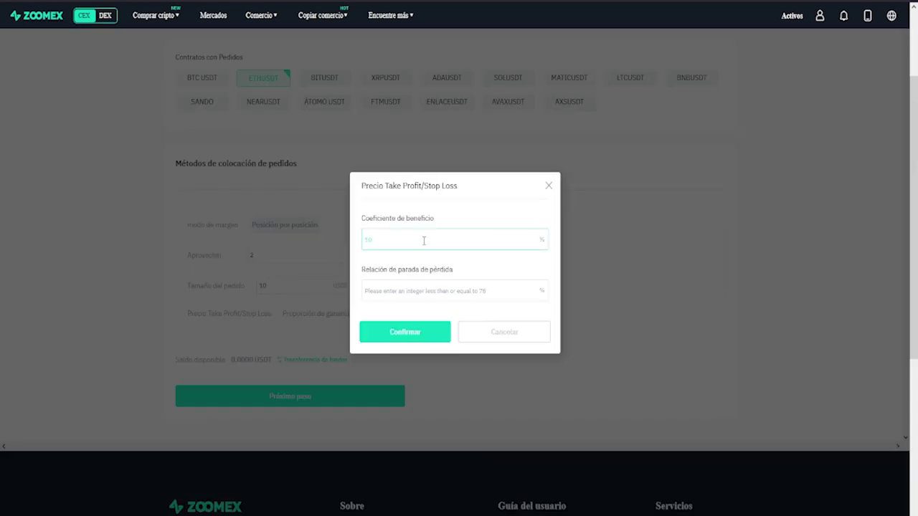
pyautogui.click(421, 290)
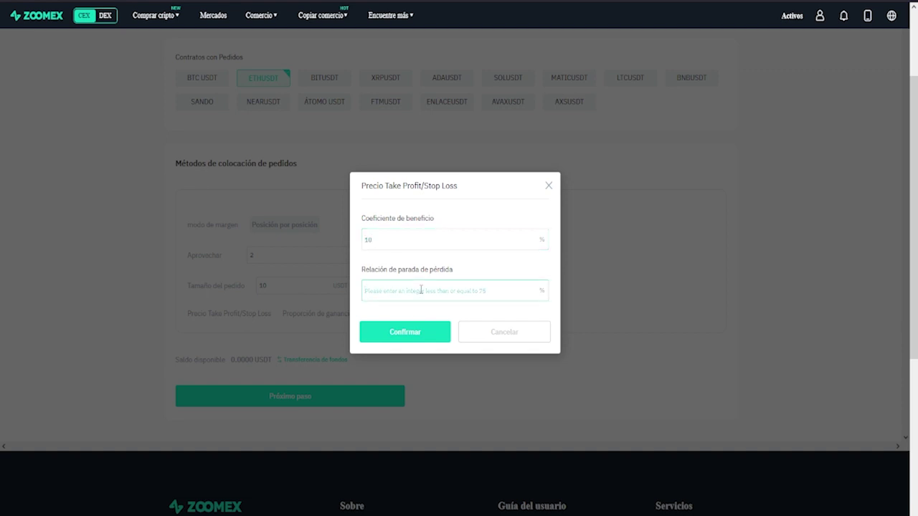
pyautogui.write('10')
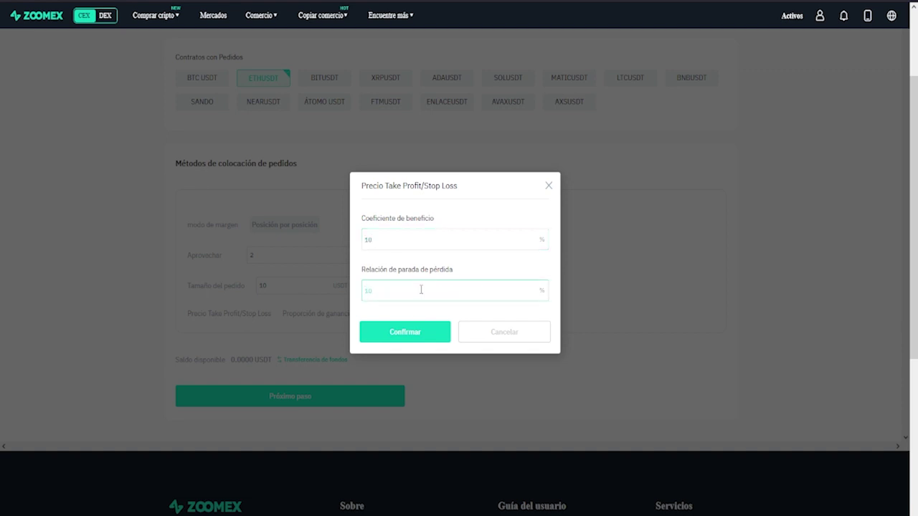
pyautogui.click(424, 336)
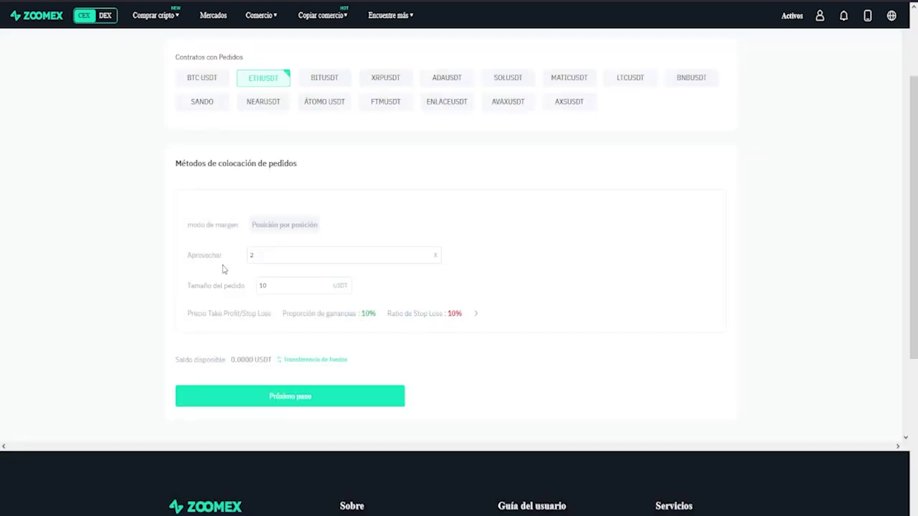
# - Transfer all available funds, 20 USDT, from the contract account to the follower account
pyautogui.click(257, 255)
pyautogui.click(235, 281)
pyautogui.moveTo(240, 359); pyautogui.dragTo(274, 361)
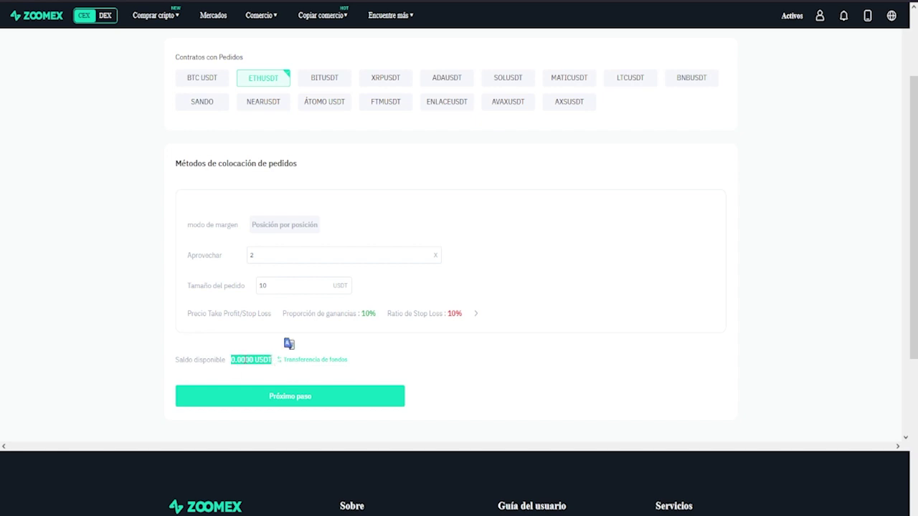
pyautogui.click(320, 362)
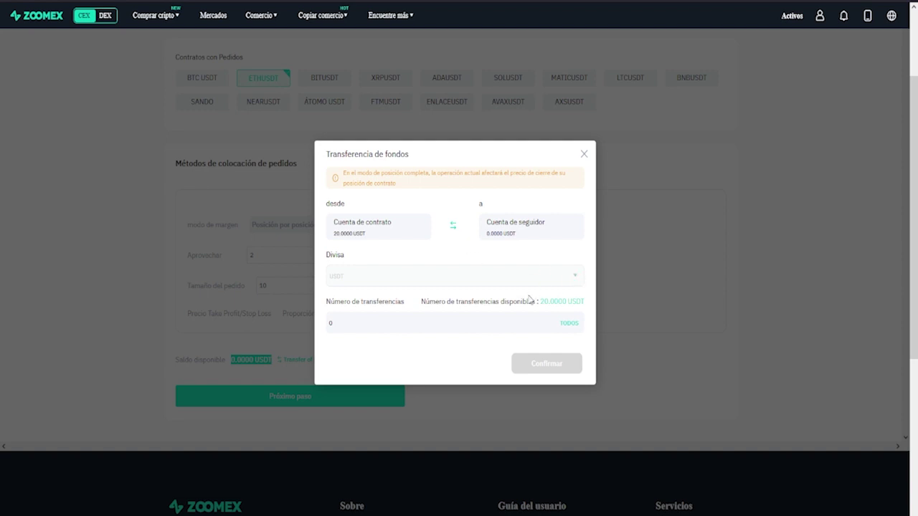
pyautogui.click(569, 323)
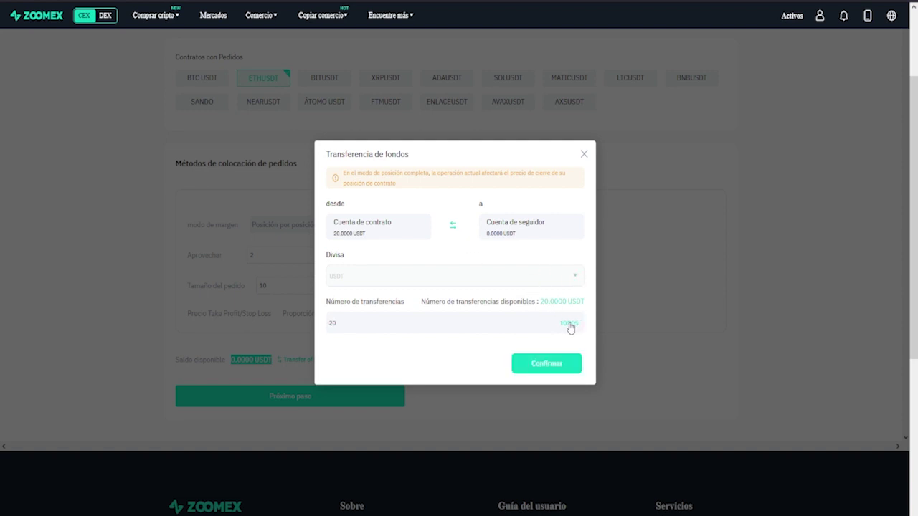
pyautogui.click(547, 363)
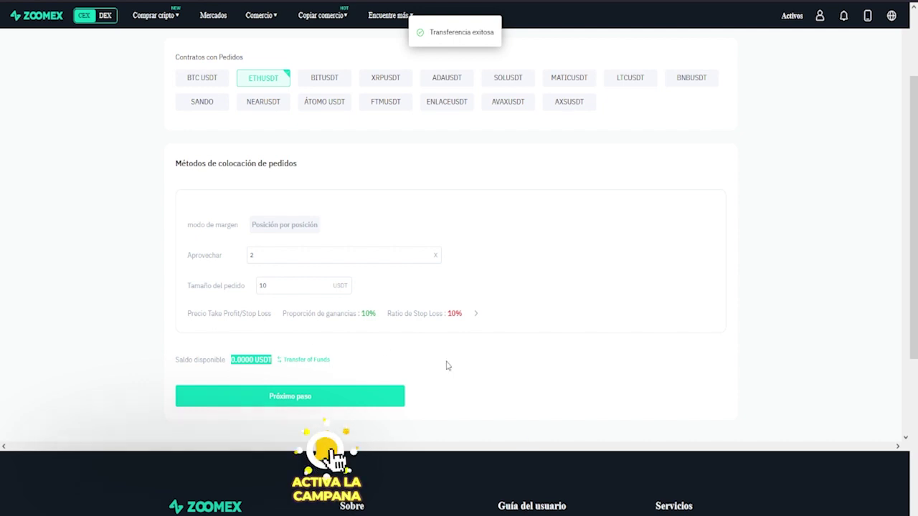
# - Submit the copy trading setup and confirm the follower orders
pyautogui.click(363, 397)
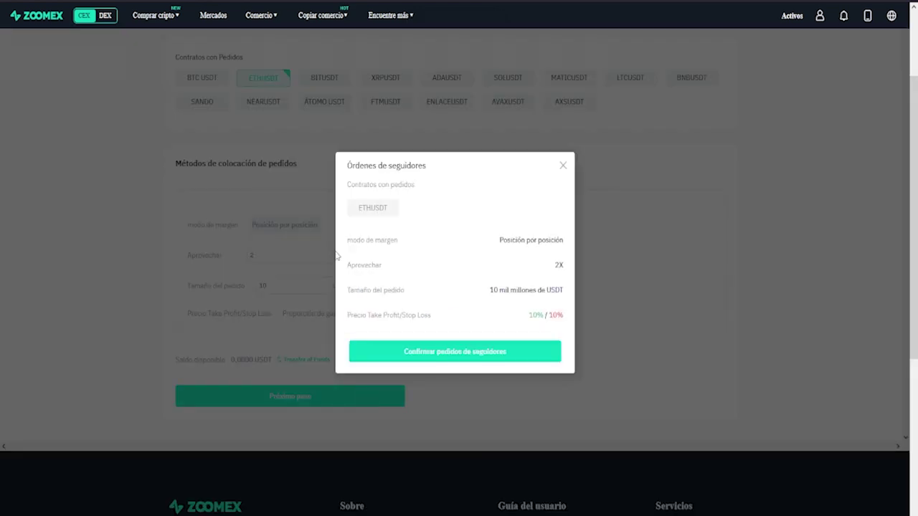
pyautogui.click(489, 349)
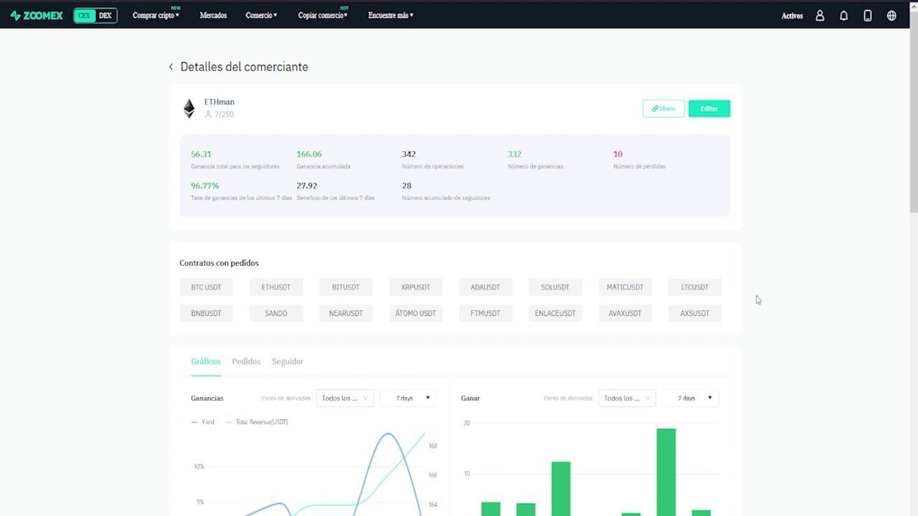
pyautogui.scroll(-1, 750, 312)
pyautogui.scroll(-1, 431, 308)
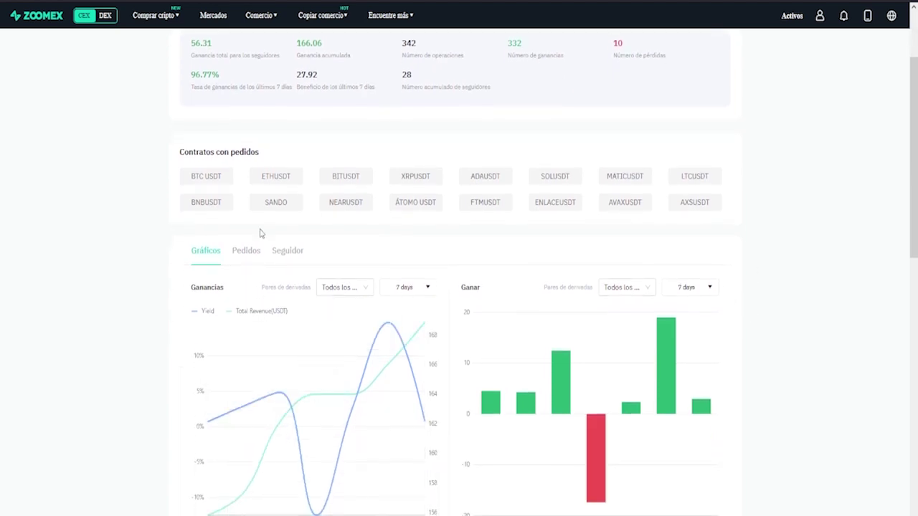
# - Examine the historical orders of the trader ETHman and the list of followers with their earnings
pyautogui.click(251, 257)
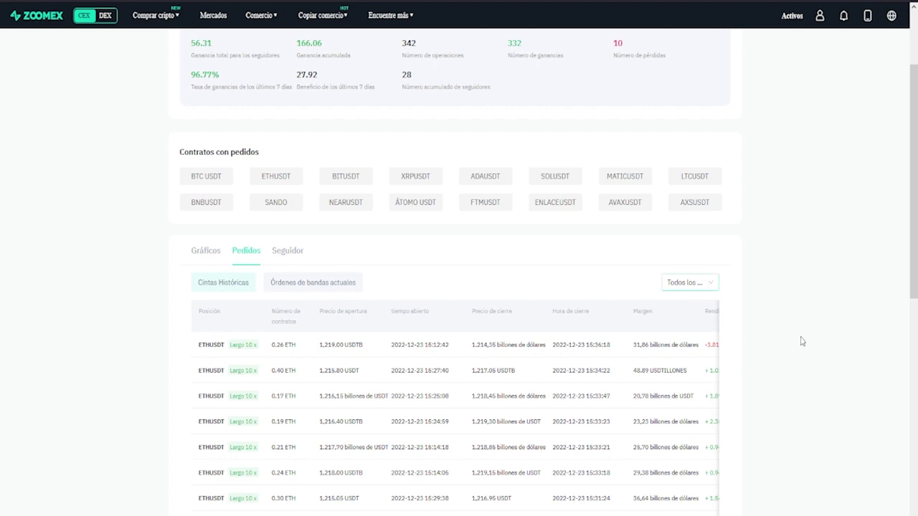
pyautogui.scroll(-1, 478, 429)
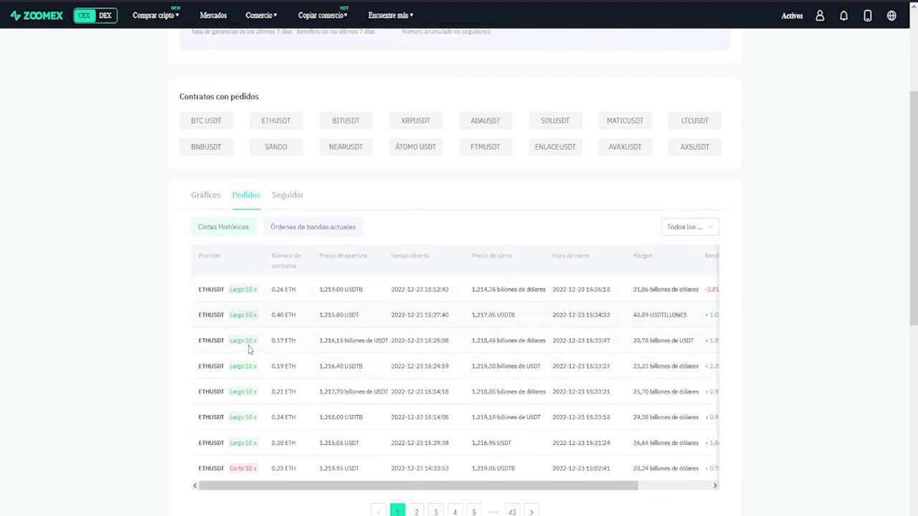
pyautogui.moveTo(590, 487); pyautogui.dragTo(303, 148)
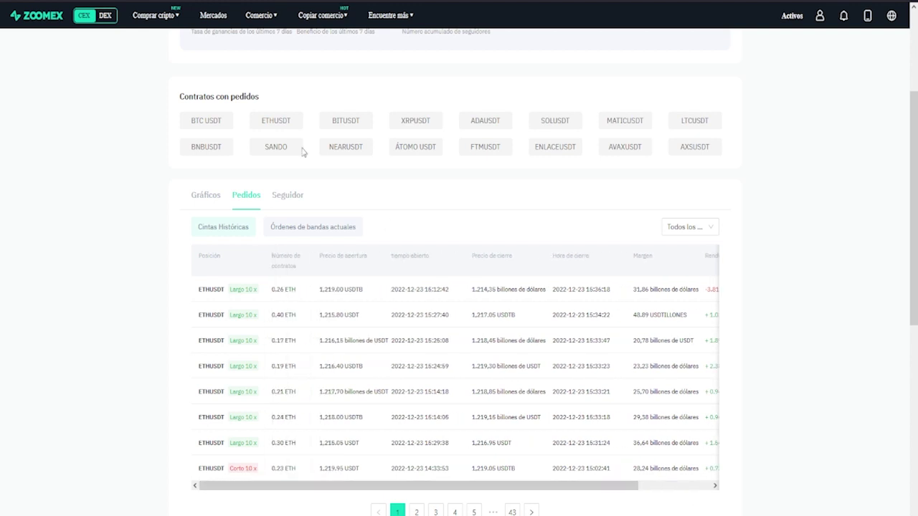
pyautogui.click(289, 197)
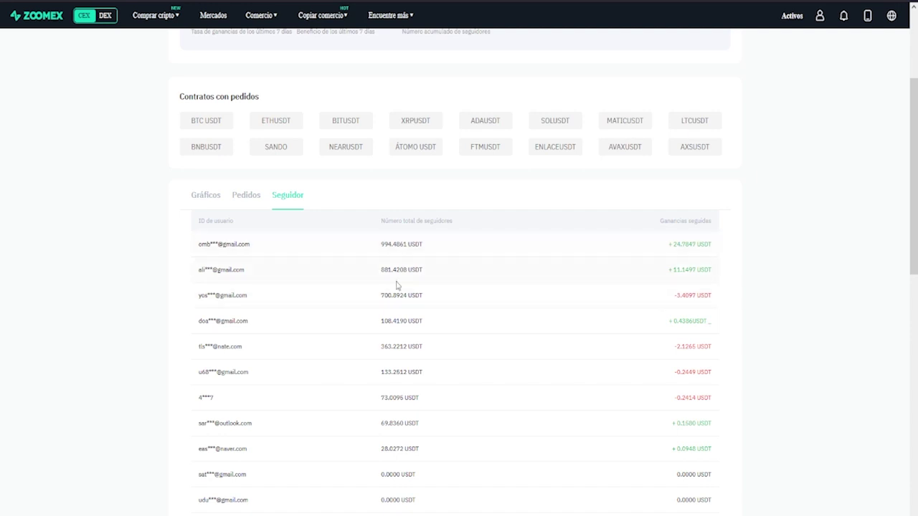
pyautogui.scroll(-5, 459, 373)
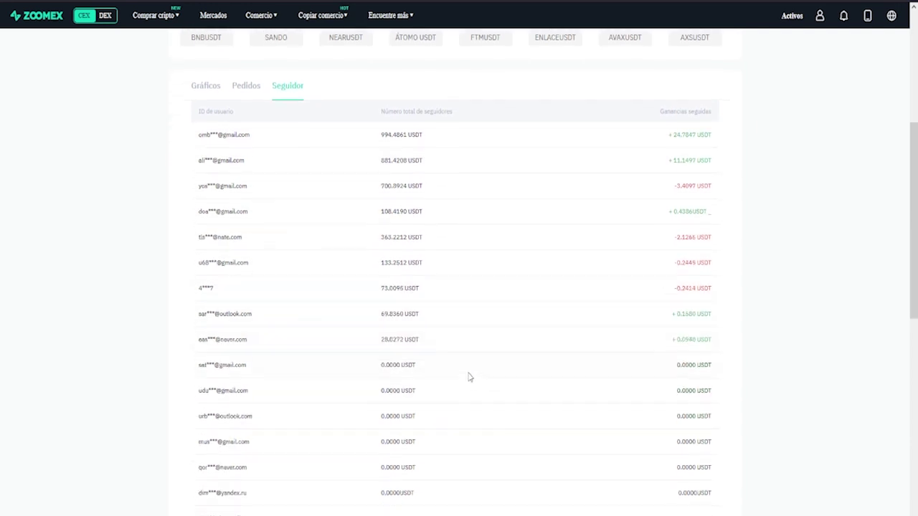
pyautogui.scroll(6, 514, 428)
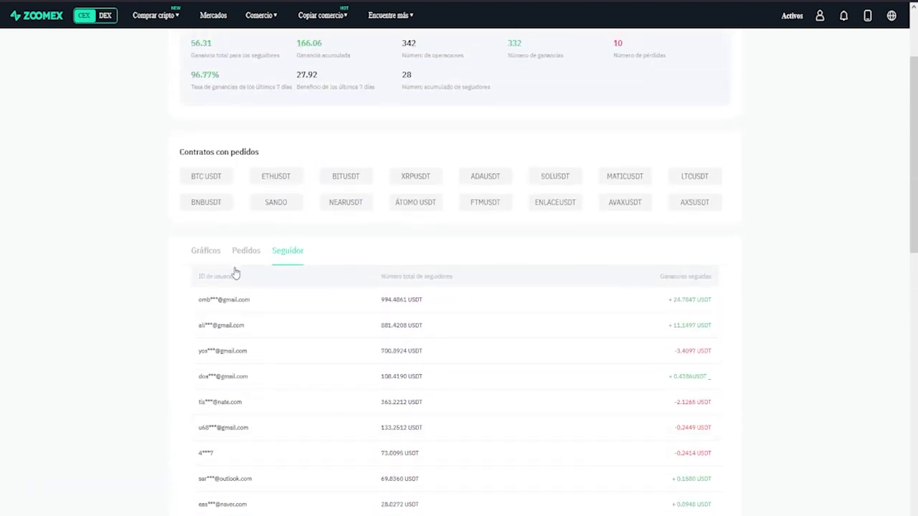
# - Return to ETHman's orders and examine the currently open orders
pyautogui.click(237, 258)
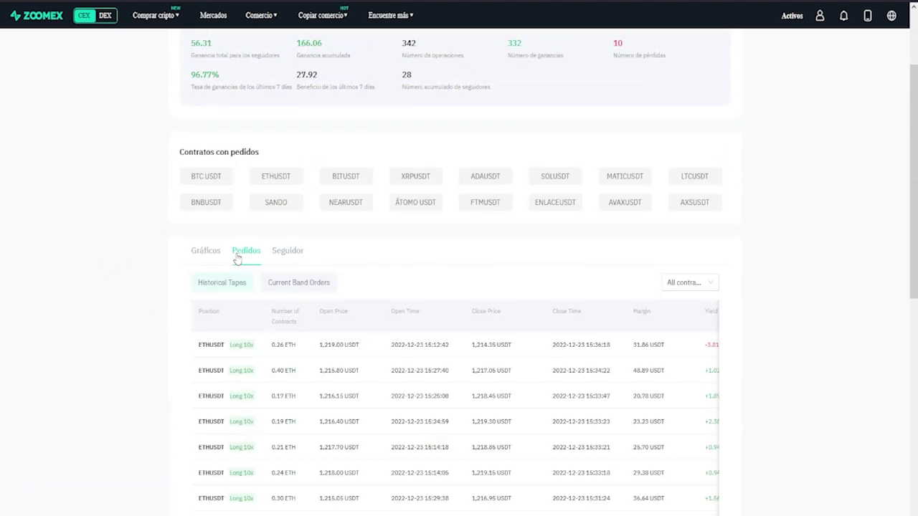
pyautogui.click(330, 291)
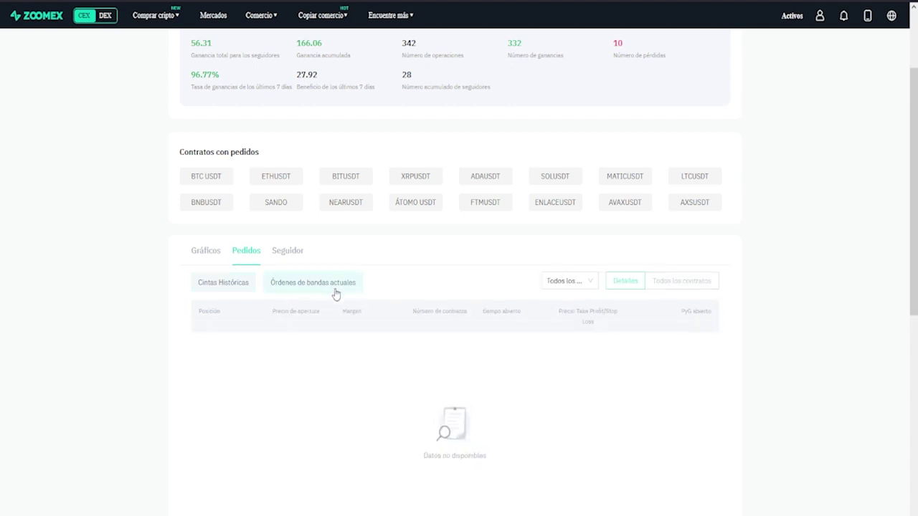
pyautogui.scroll(-2, 498, 410)
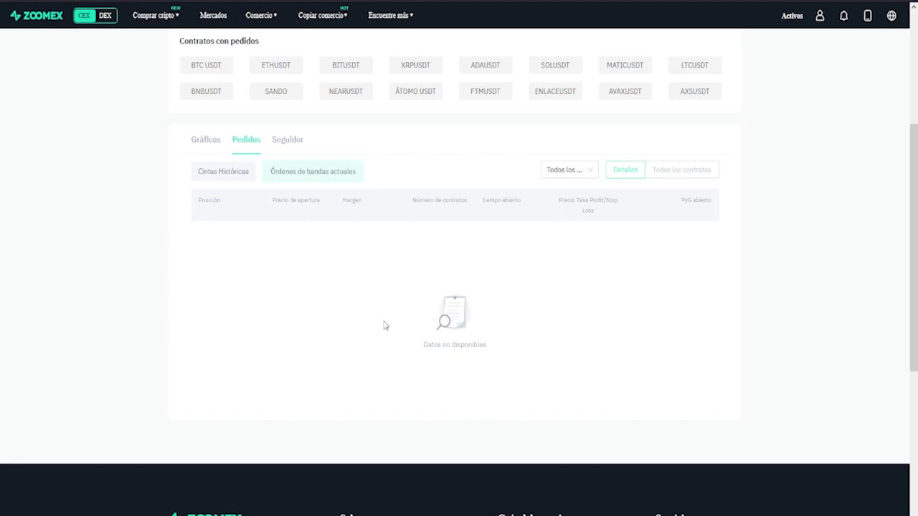
pyautogui.scroll(1, 750, 371)
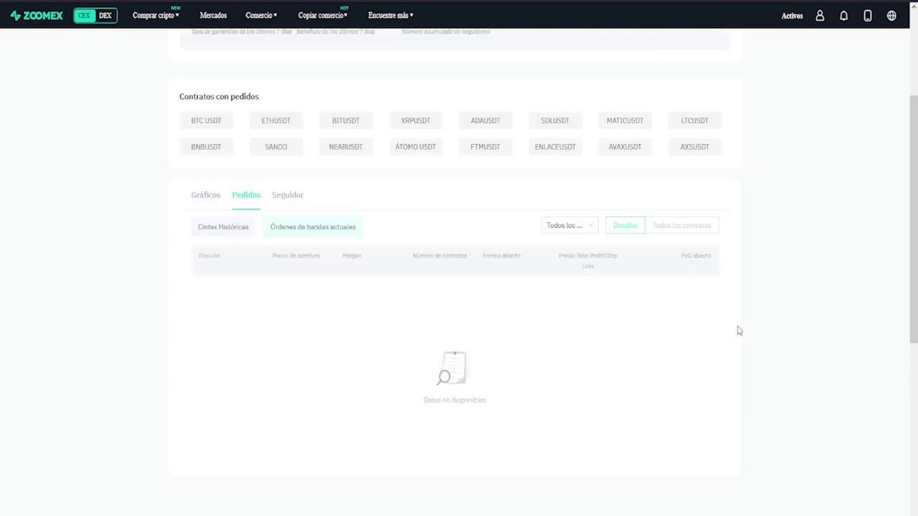
# - Edit the copy trading setup for ETHman, cancel following this trader and confirm the cancellation
pyautogui.scroll(3, 739, 330)
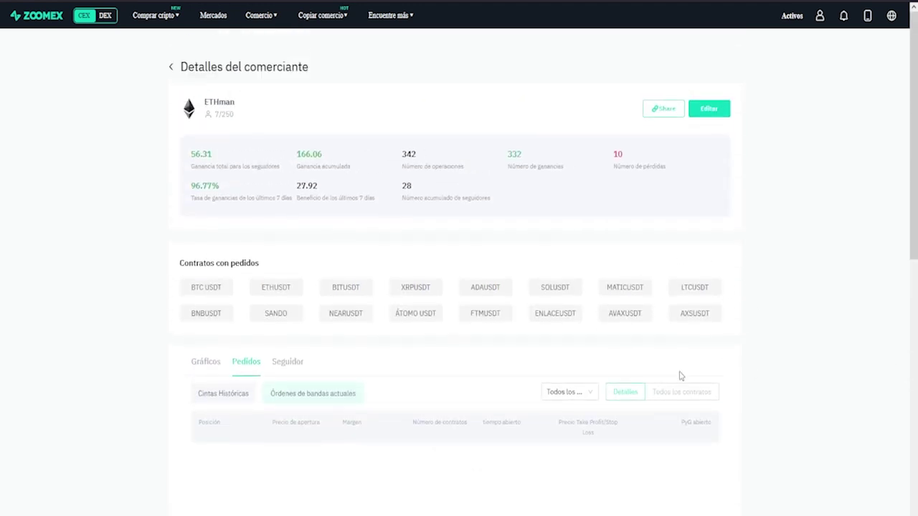
pyautogui.click(708, 109)
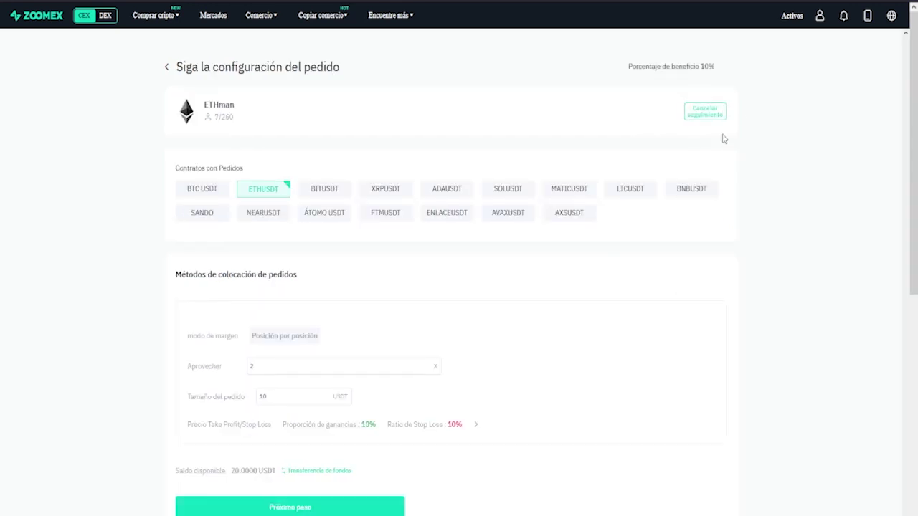
pyautogui.click(713, 114)
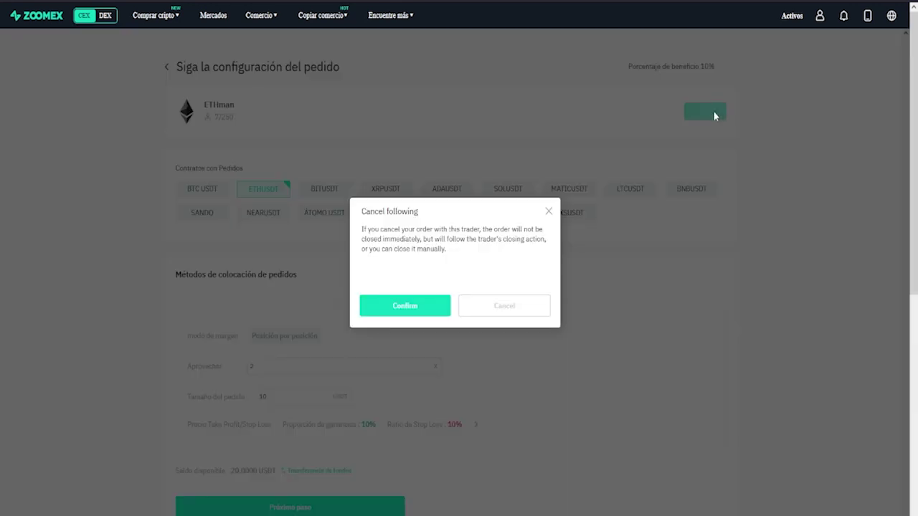
pyautogui.click(419, 310)
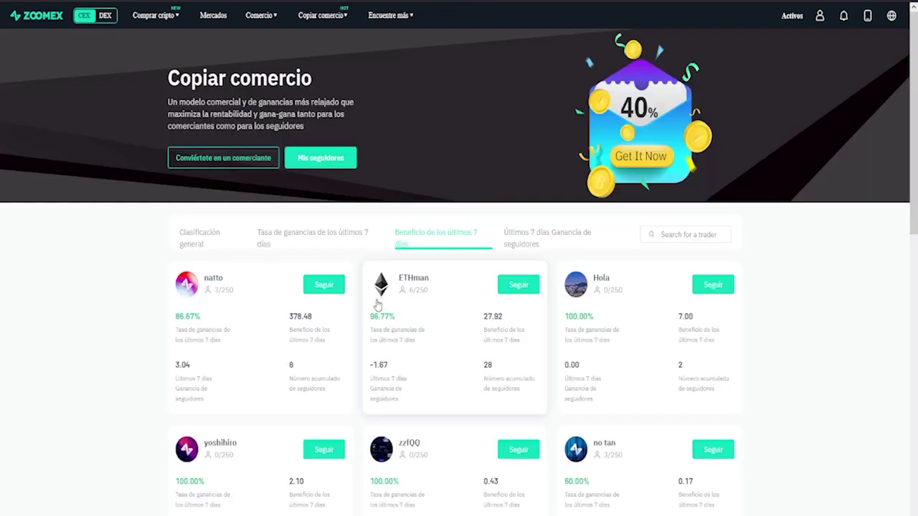
# - Open the details of the trader Hola and examine the 7-day earnings and profit charts
pyautogui.click(671, 367)
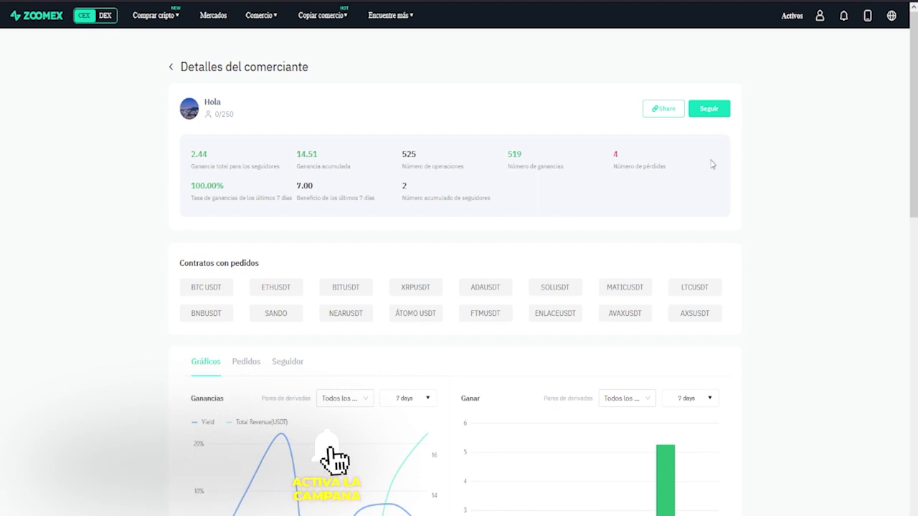
pyautogui.scroll(-4, 822, 269)
pyautogui.scroll(2, 822, 269)
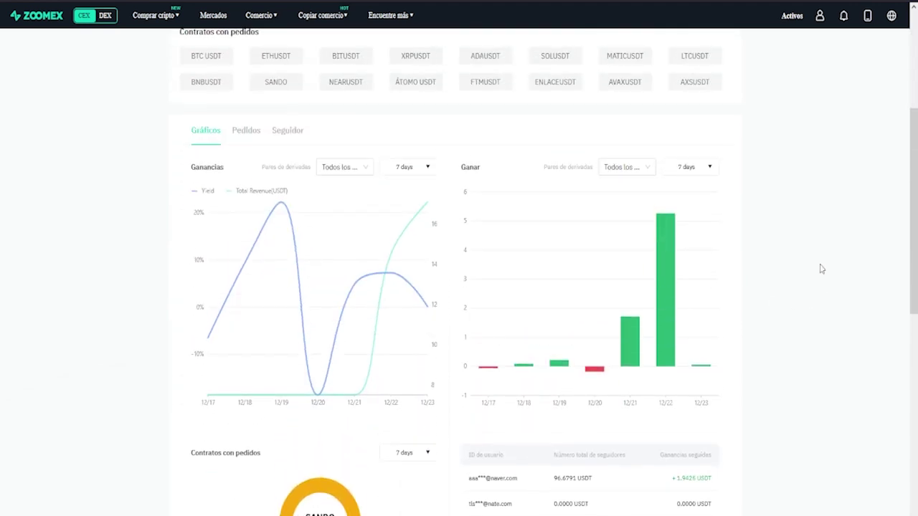
# - Examine Hola's historical orders and currently open orders
pyautogui.click(244, 197)
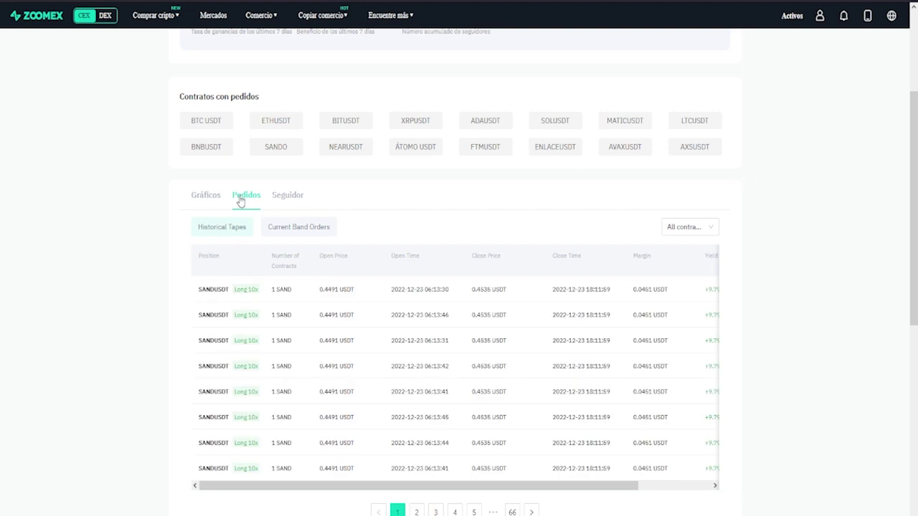
pyautogui.click(313, 228)
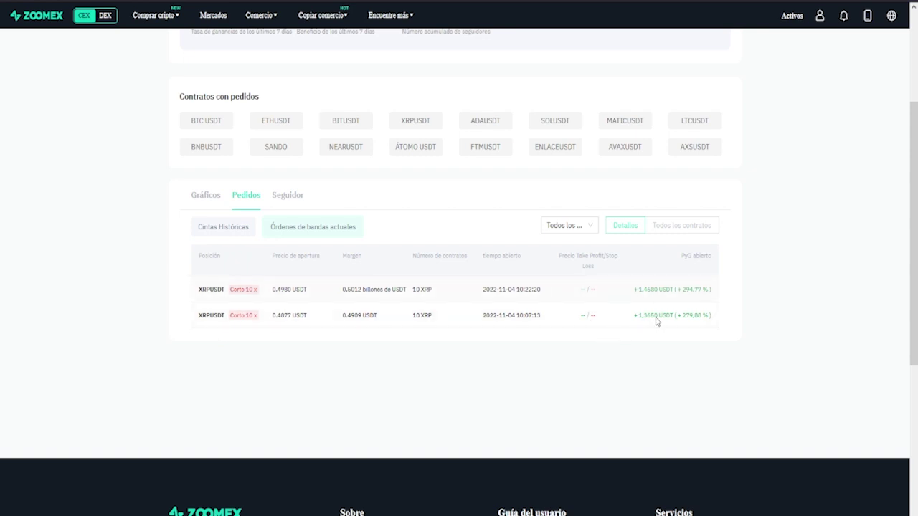
pyautogui.scroll(2, 841, 351)
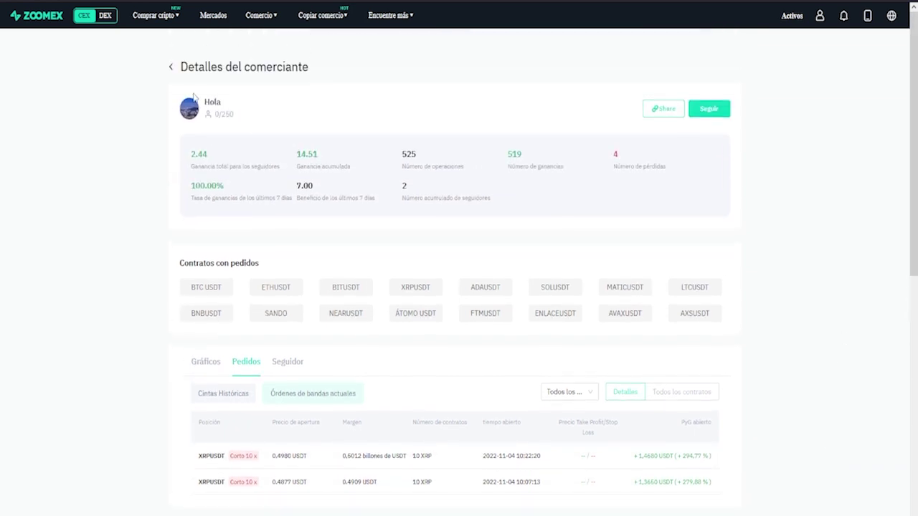
# - Return to the copy trading overview and look through the traders ranked by profit over the last 7 days
pyautogui.click(172, 70)
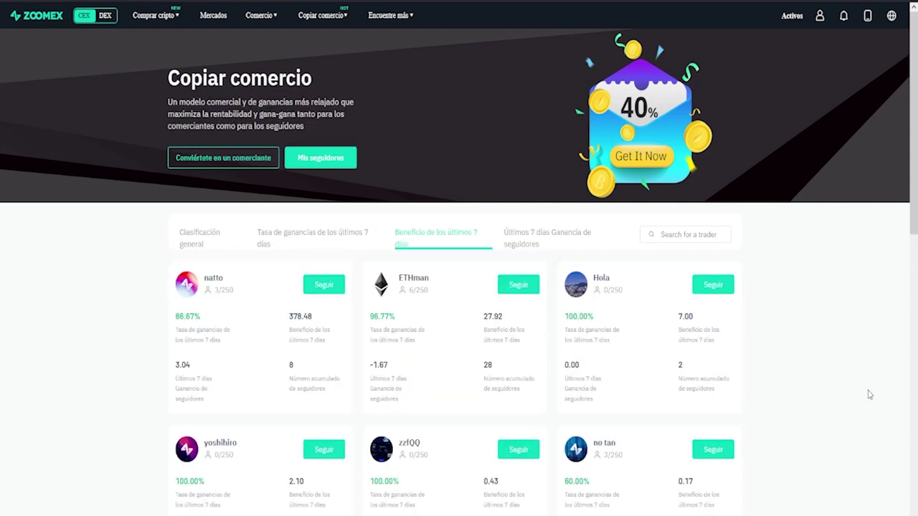
pyautogui.scroll(-2, 870, 395)
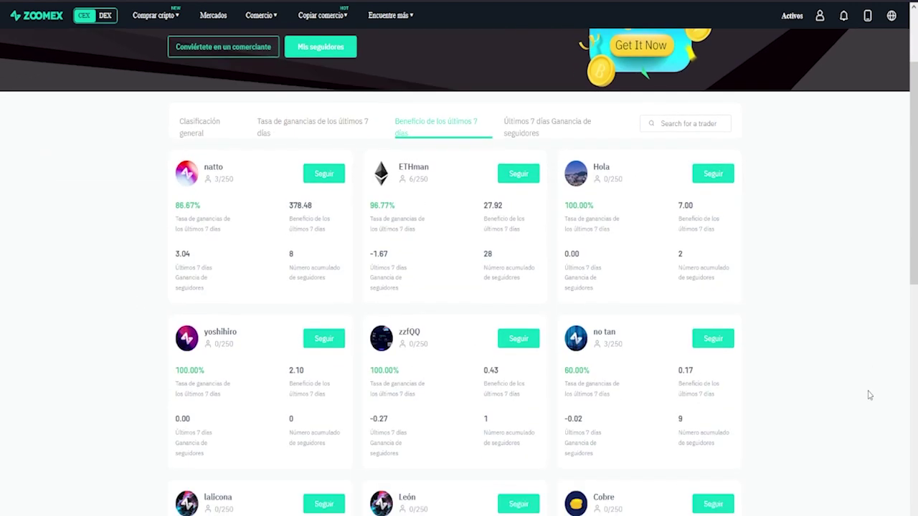
pyautogui.scroll(1, 868, 398)
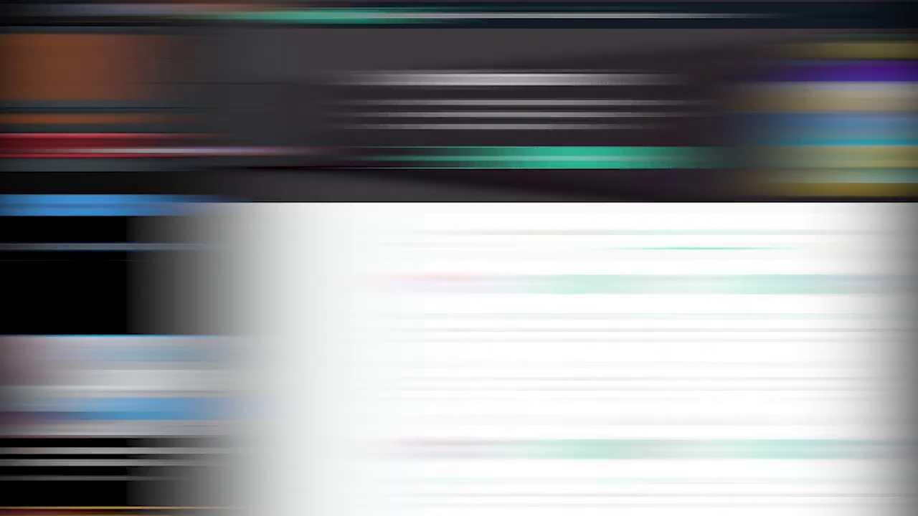